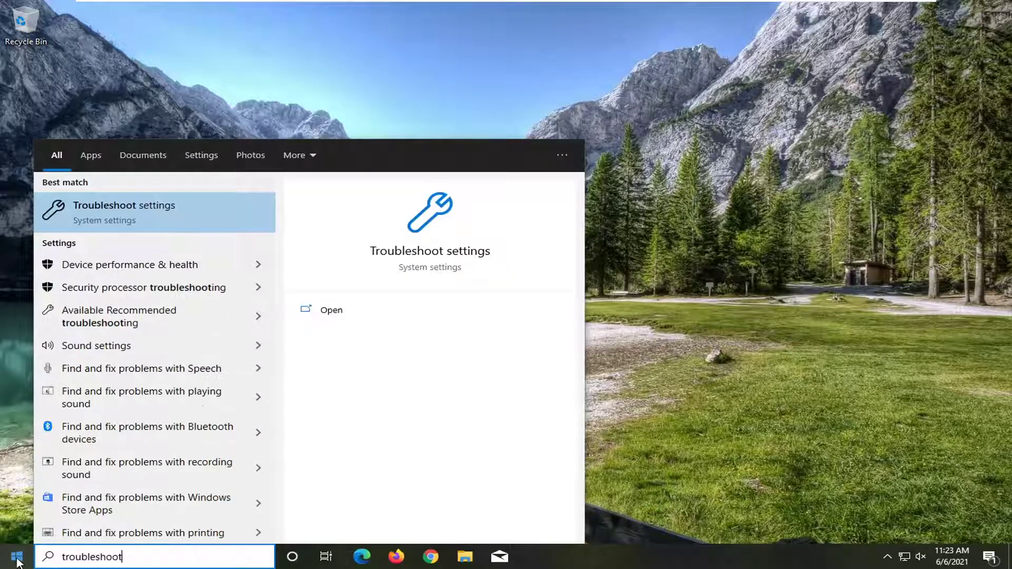
Step: Open the Troubleshoot settings page from a 'troubleshoot' search
click(132, 215)
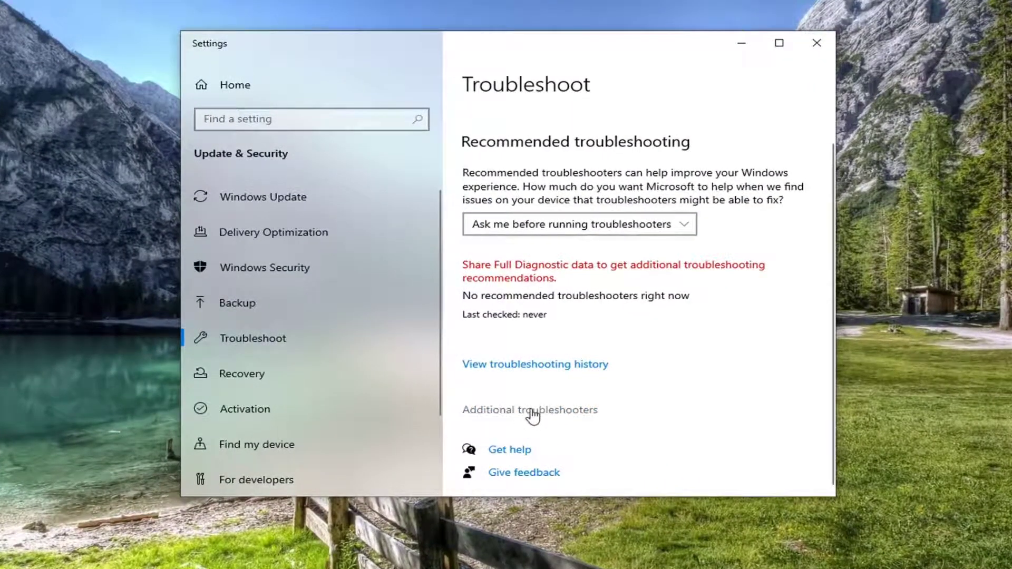
Step: Expand the Windows Store Apps entry under Additional troubleshooters
click(531, 413)
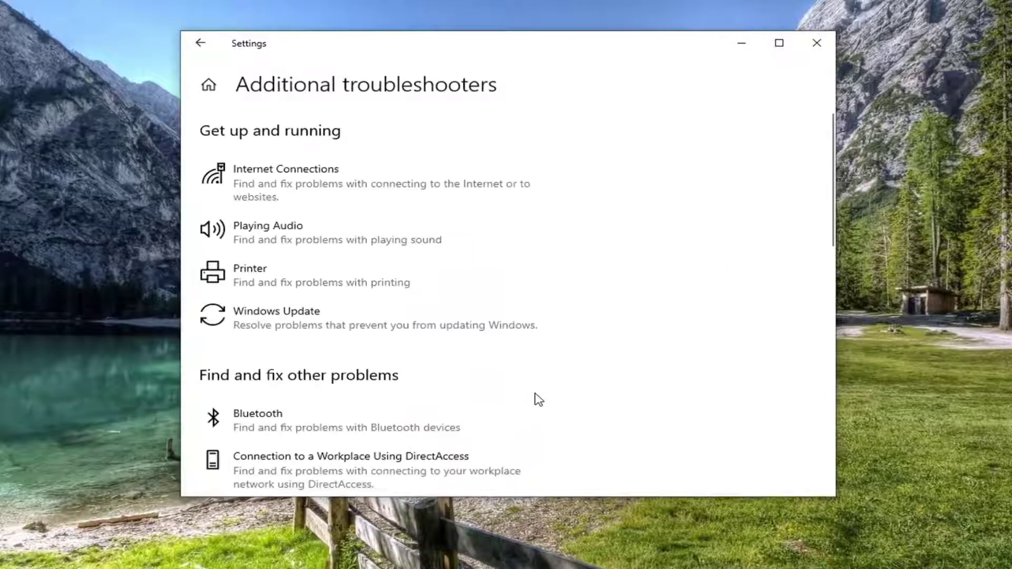
scroll(506, 325, down, 2)
scroll(380, 332, down, 1)
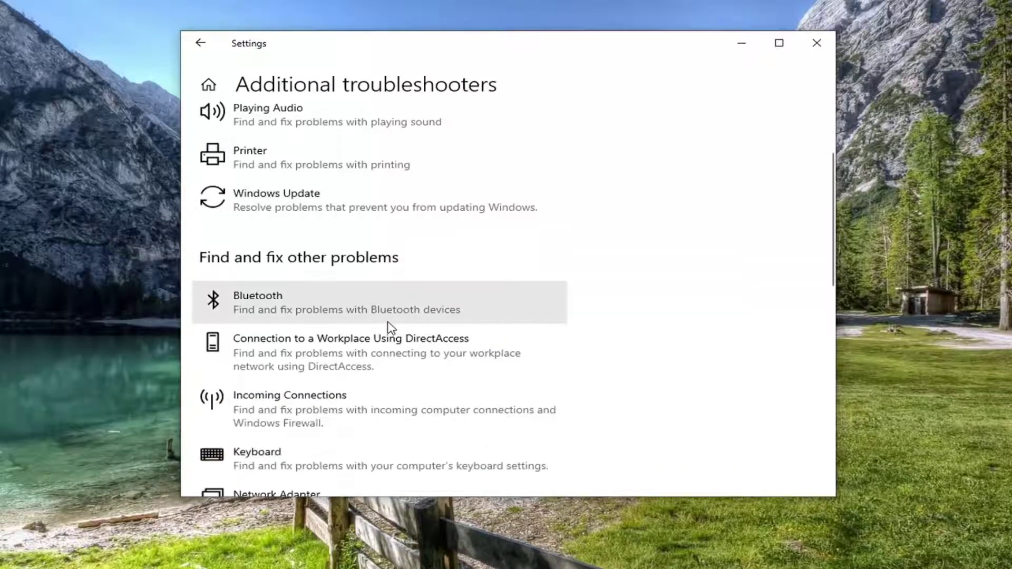
scroll(380, 332, down, 1)
scroll(378, 334, down, 3)
scroll(375, 334, down, 3)
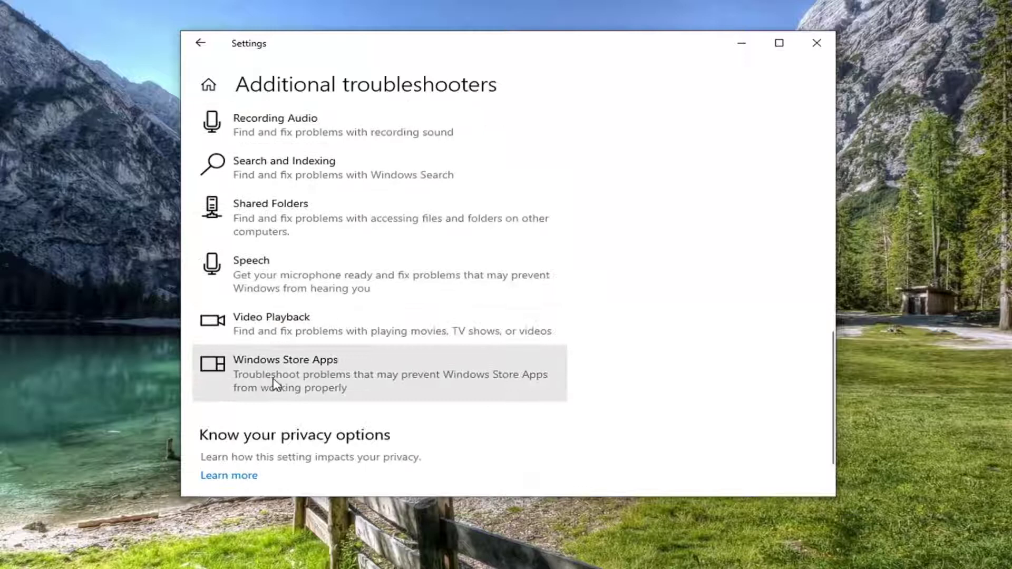
click(323, 378)
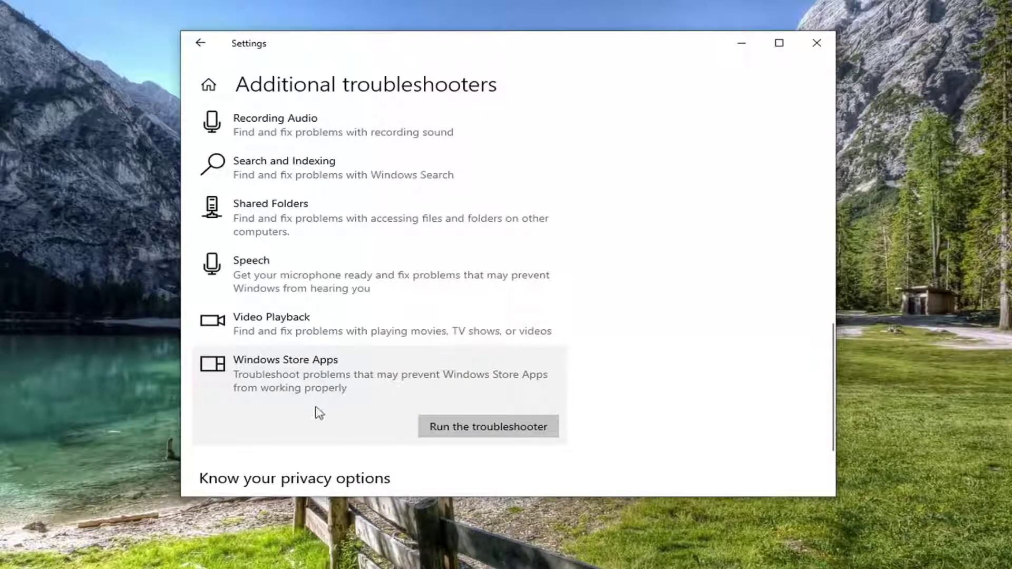
Step: Run the Windows Store Apps troubleshooter past the Microsoft account suggestion, then open the Photos app settings
click(477, 428)
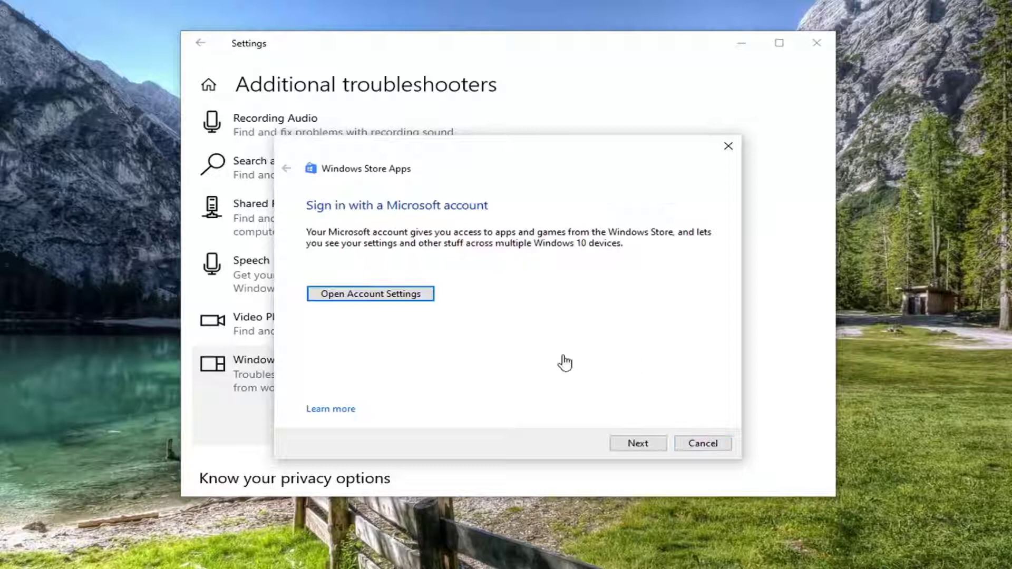
click(638, 443)
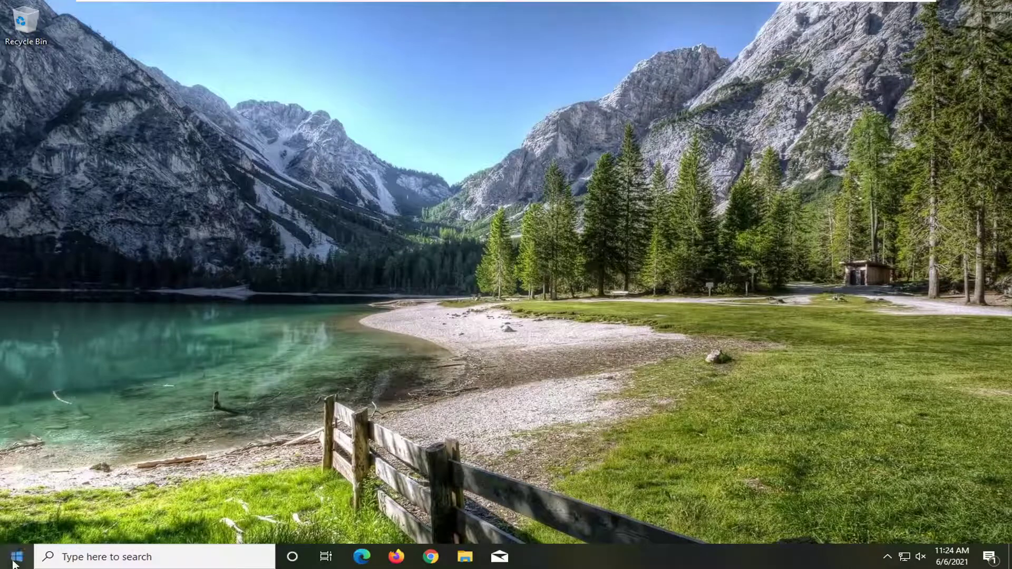
click(16, 558)
text(photo)
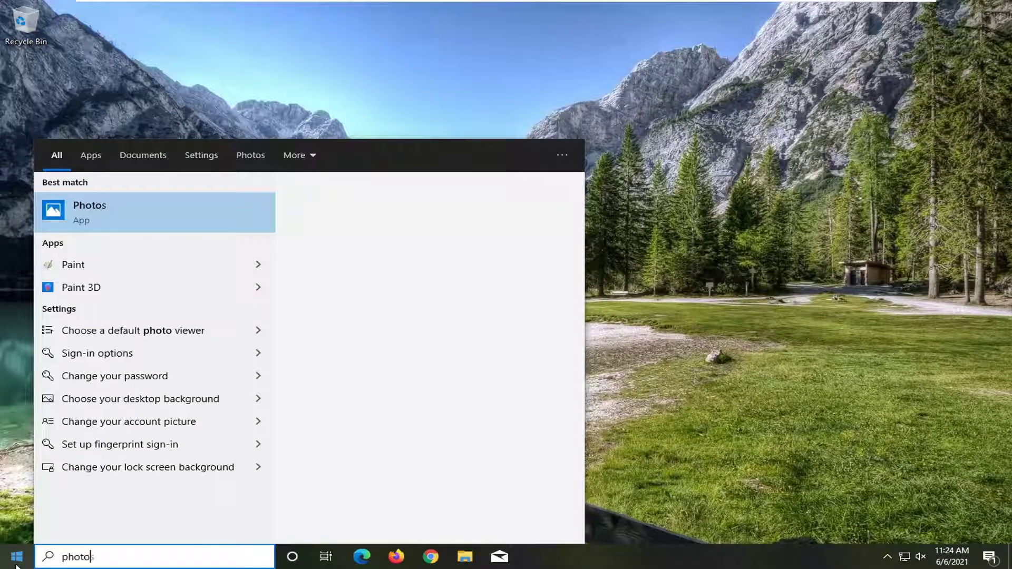
text(s)
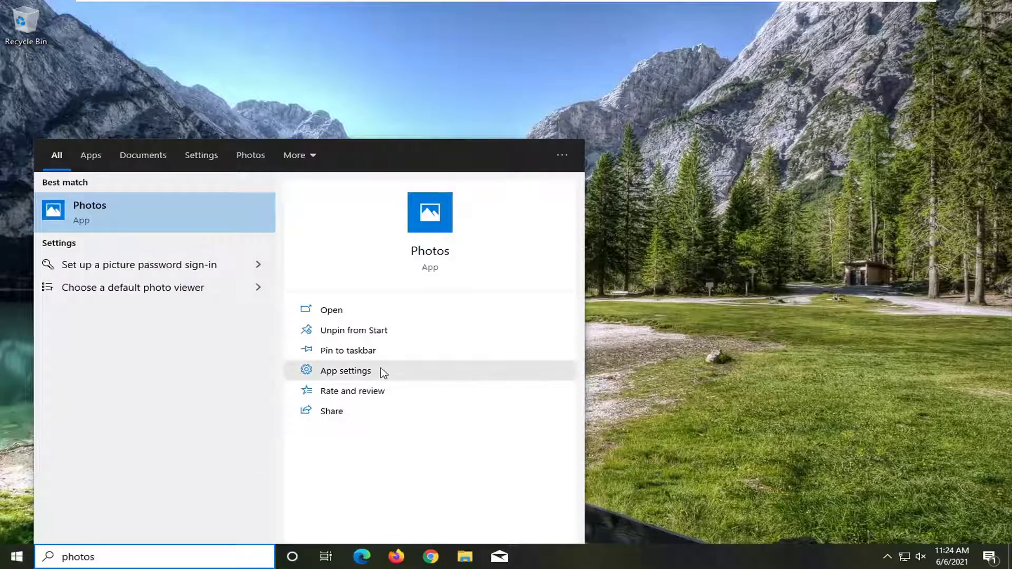
click(371, 371)
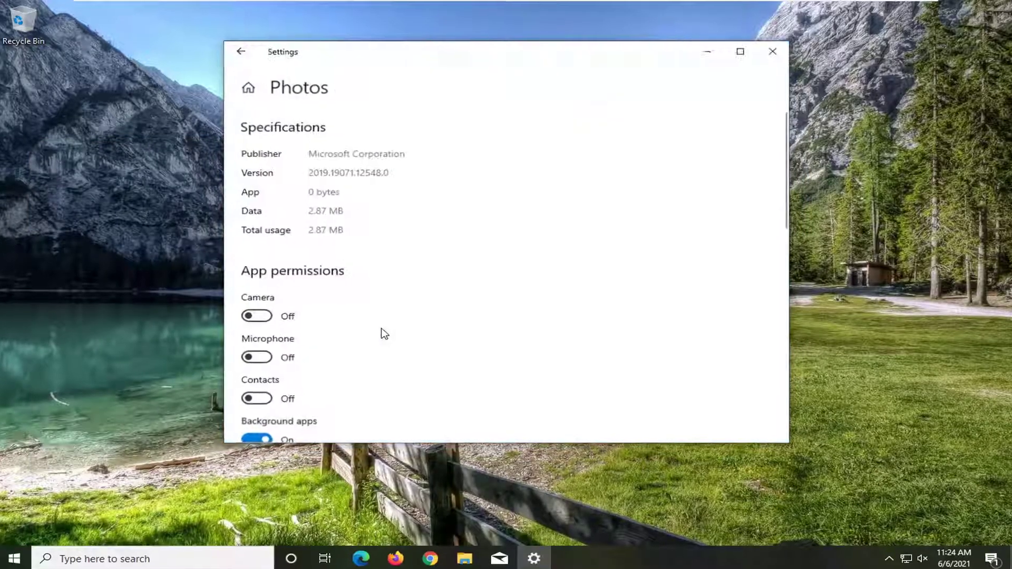
scroll(400, 304, down, 1)
scroll(401, 303, down, 2)
scroll(393, 312, down, 2)
scroll(385, 321, down, 1)
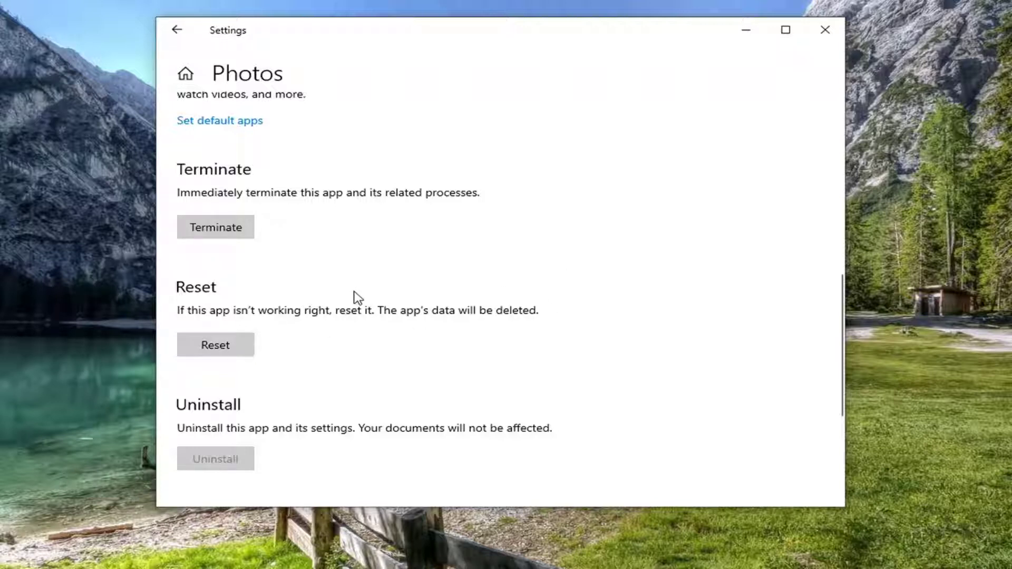
Step: Reset the Photos app and confirm deleting its data
click(218, 347)
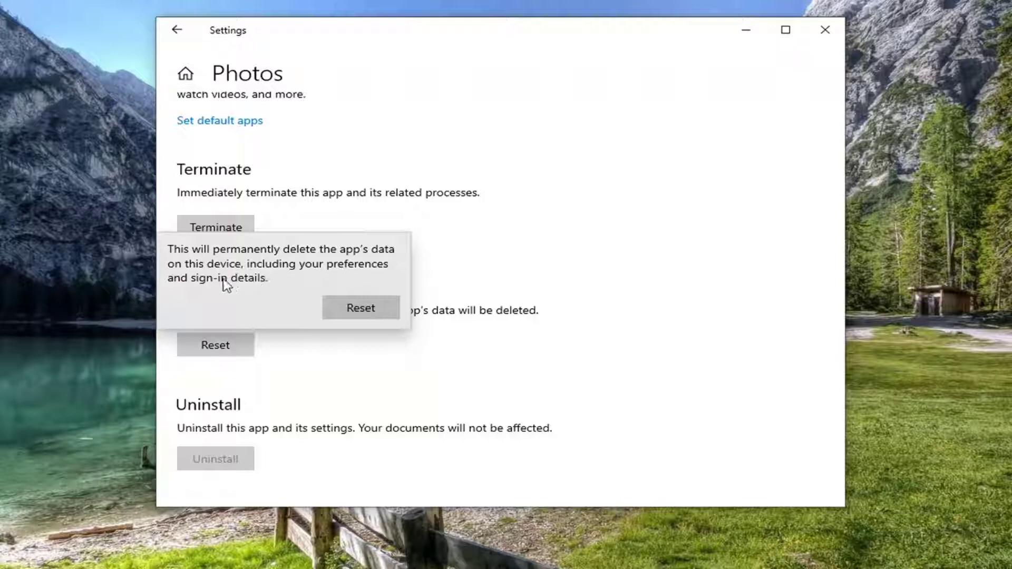
click(360, 308)
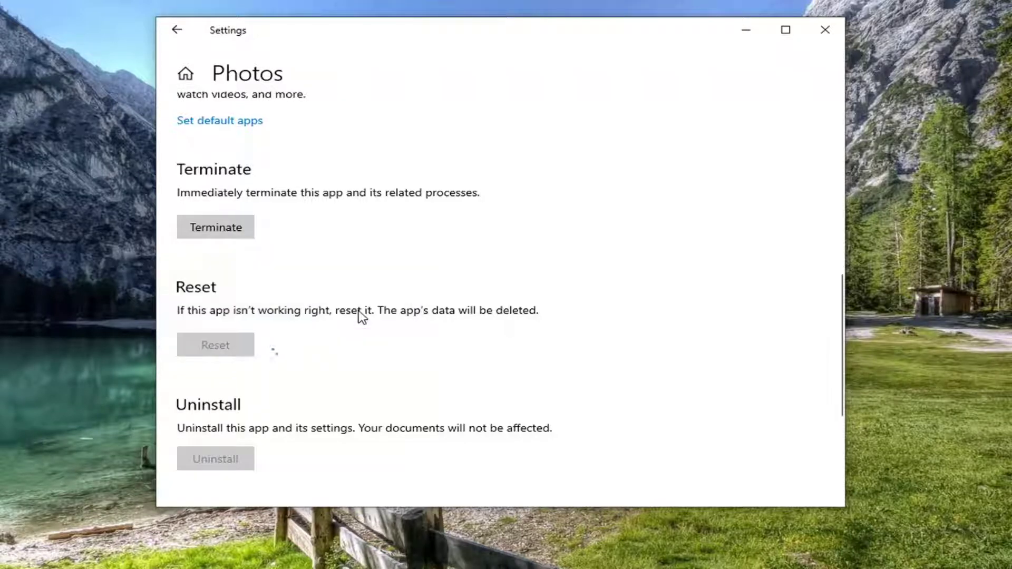